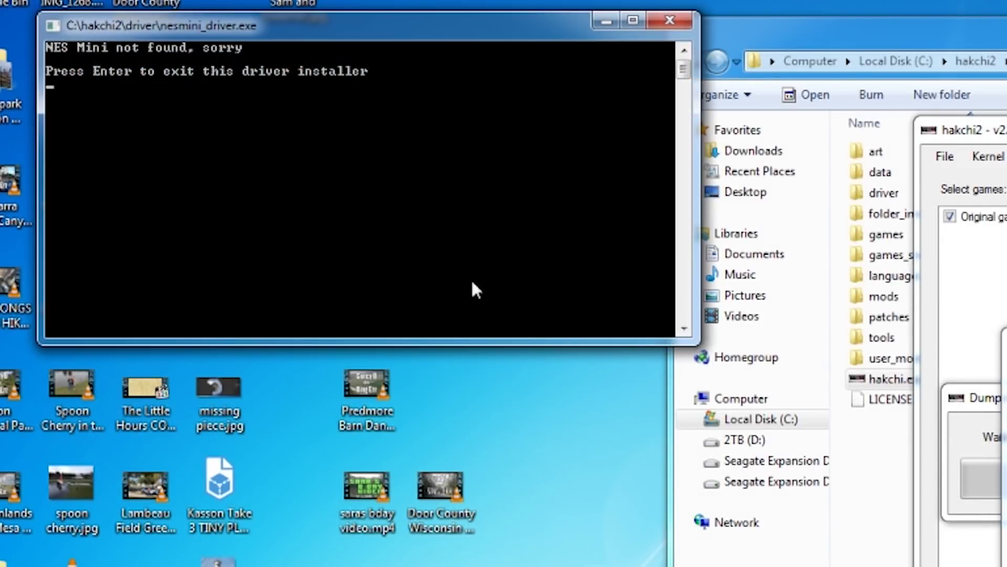
- Close the nesmini_driver console that reported no NES Mini found
key(Return)
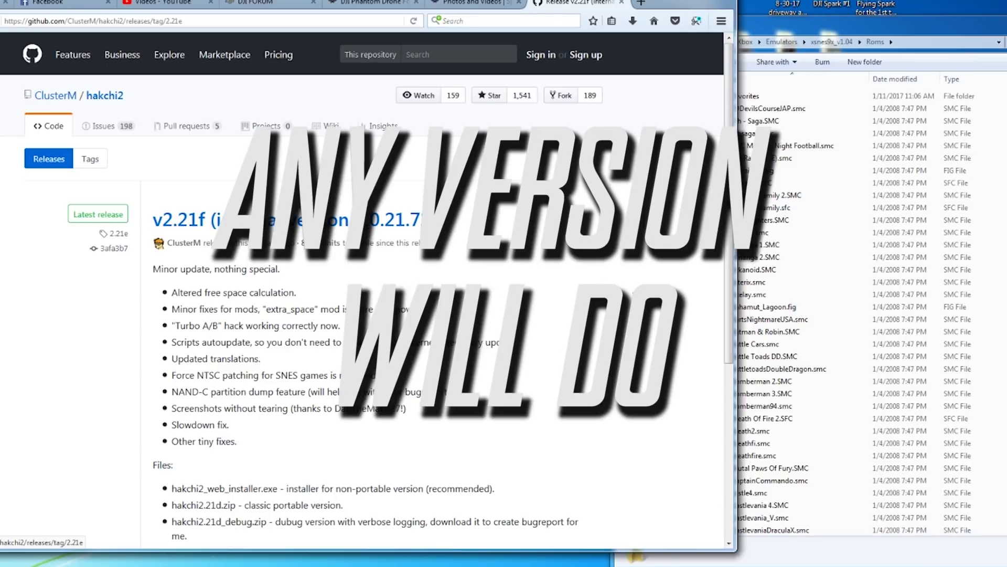
scroll(328, 229, down, 5)
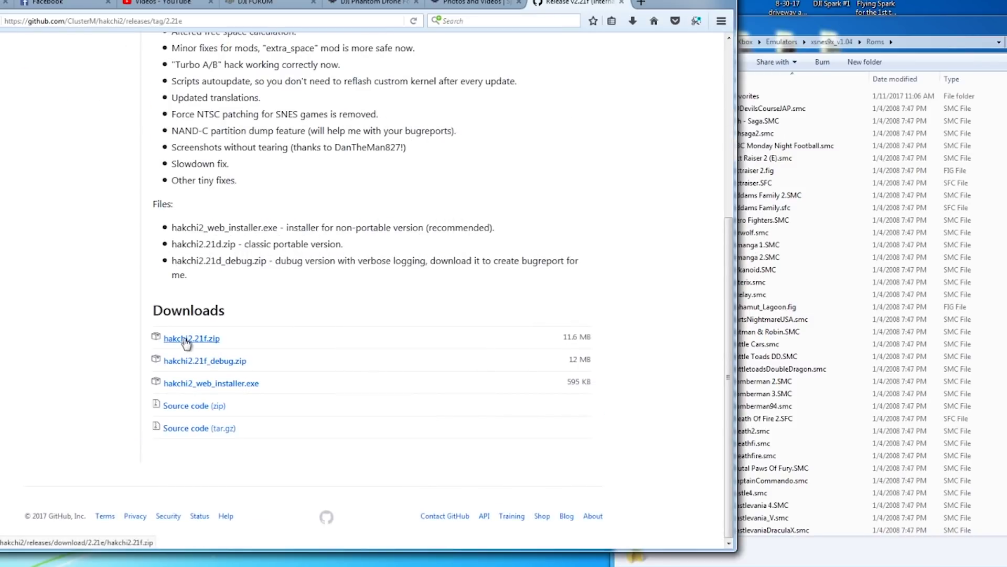
- Save hakchi2.21f.zip from the v2.21f release and check its progress in Firefox downloads
click(187, 341)
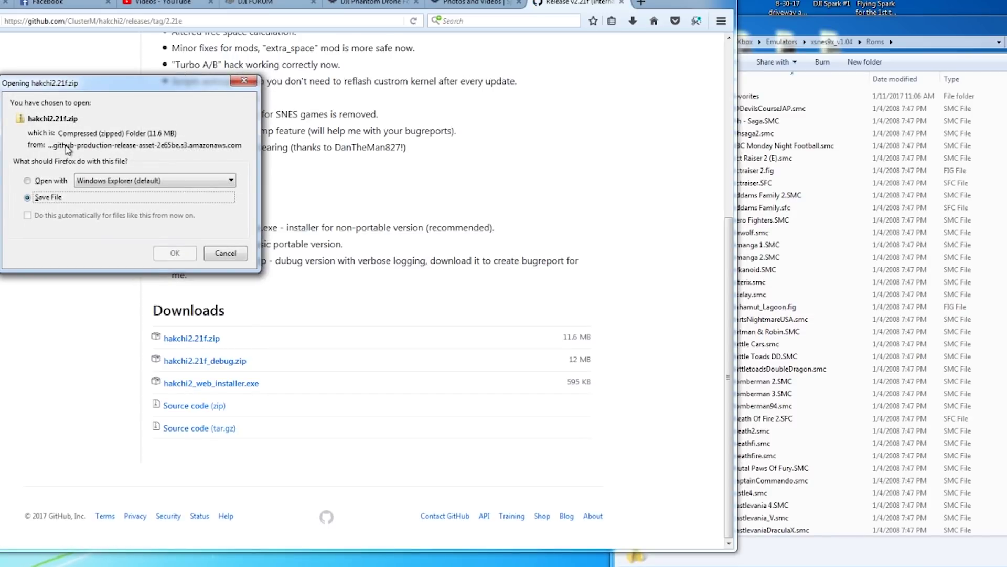
click(176, 253)
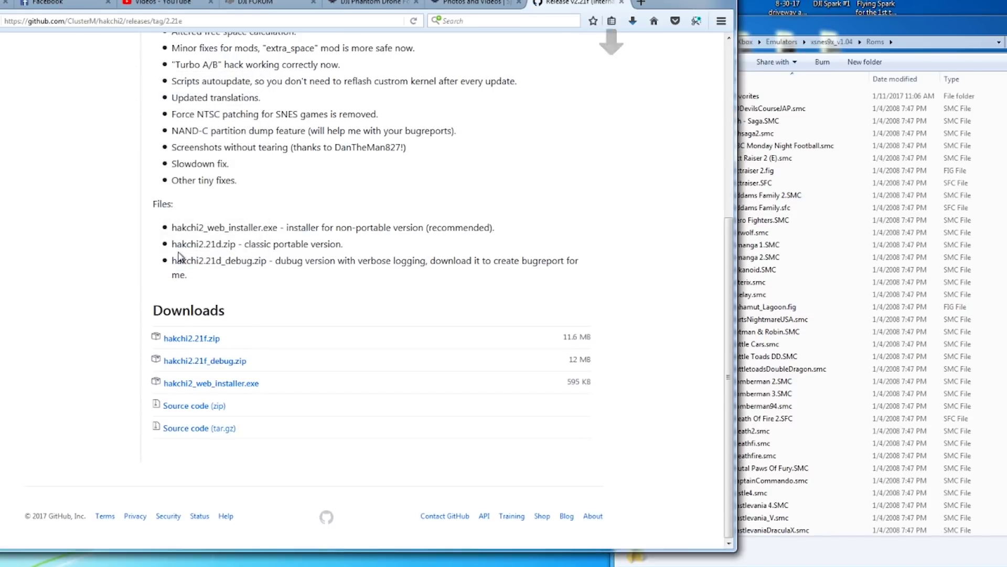
click(633, 22)
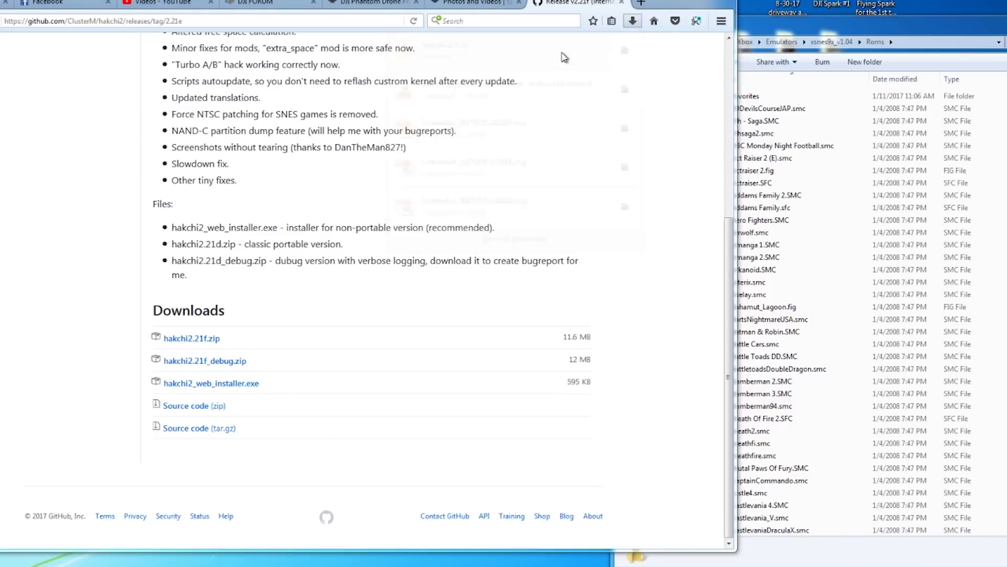
- Browse the hakchi2 archive and move windows aside to reveal the desktop
double_click(787, 65)
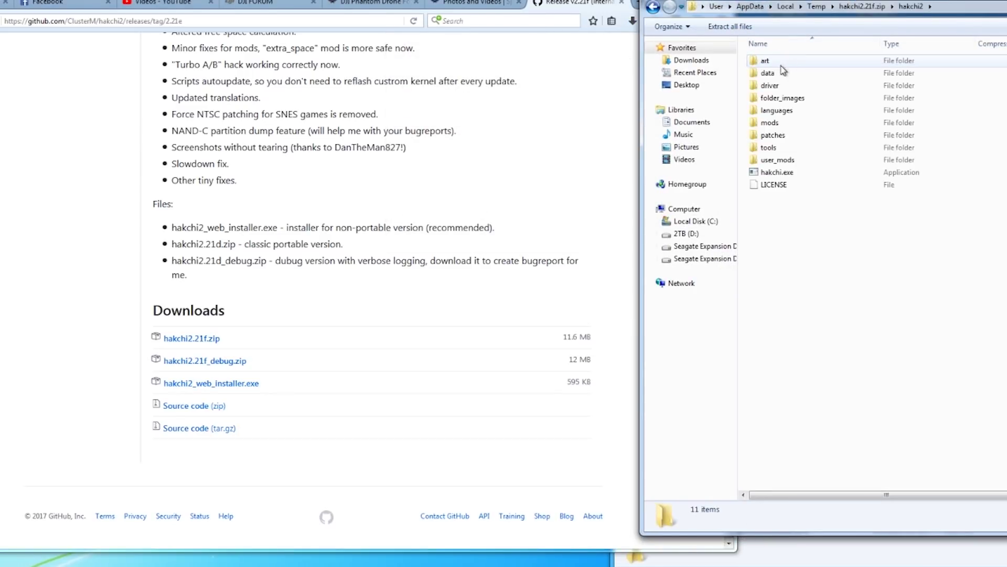
click(653, 8)
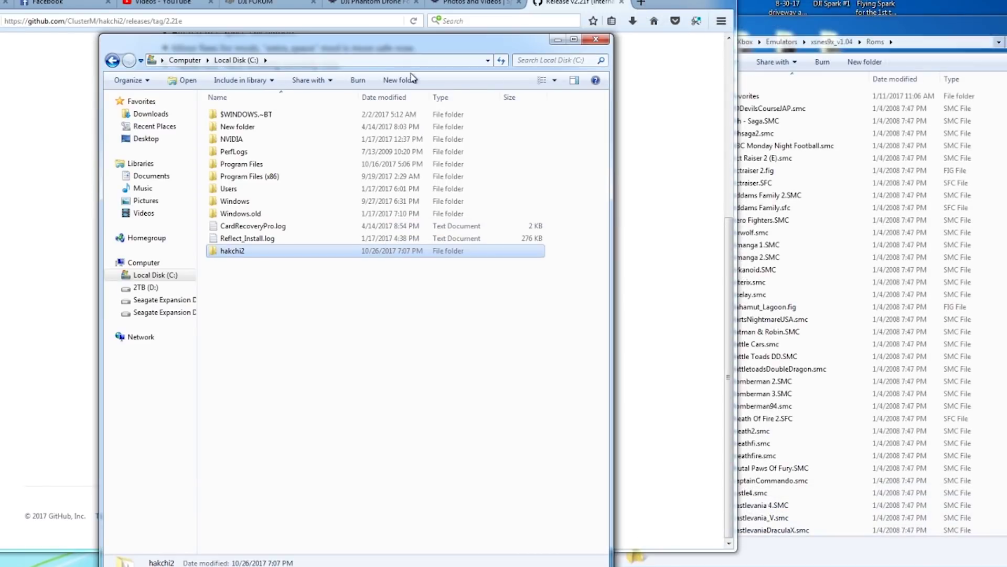
drag(418, 49, 488, 30)
click(696, 21)
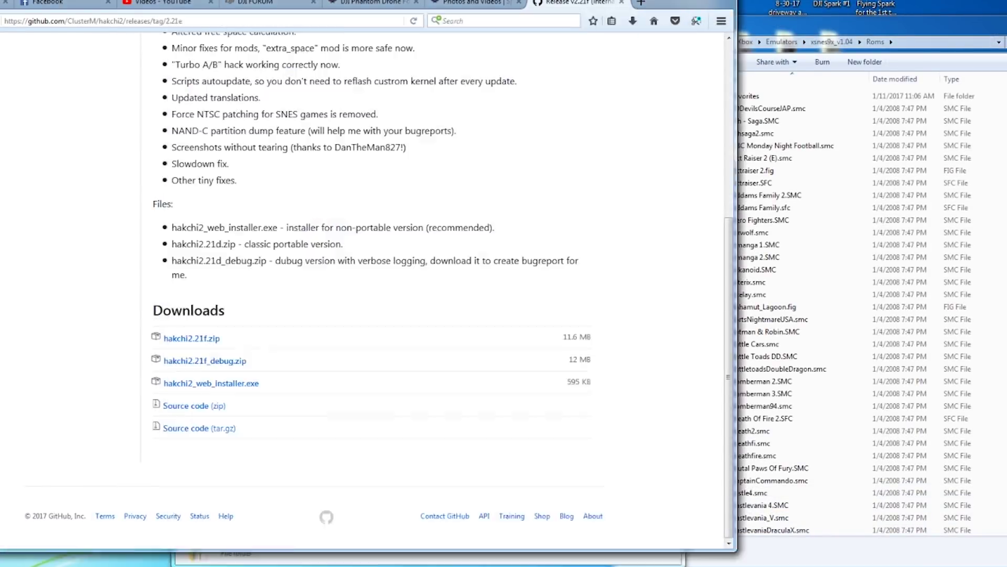
- Launch hakchi.exe from C:\hakchi2, allowing it past the security warning
double_click(303, 230)
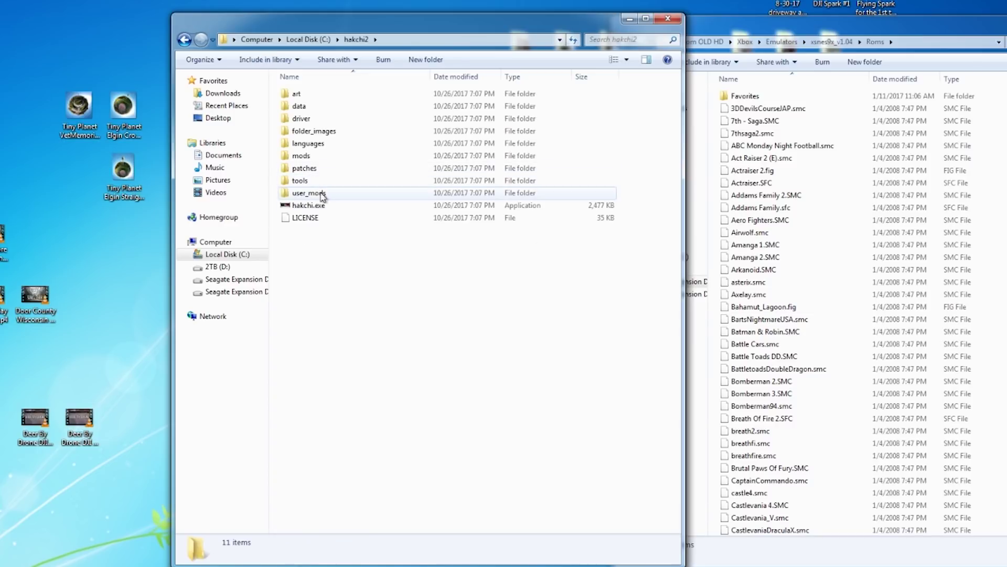
double_click(309, 205)
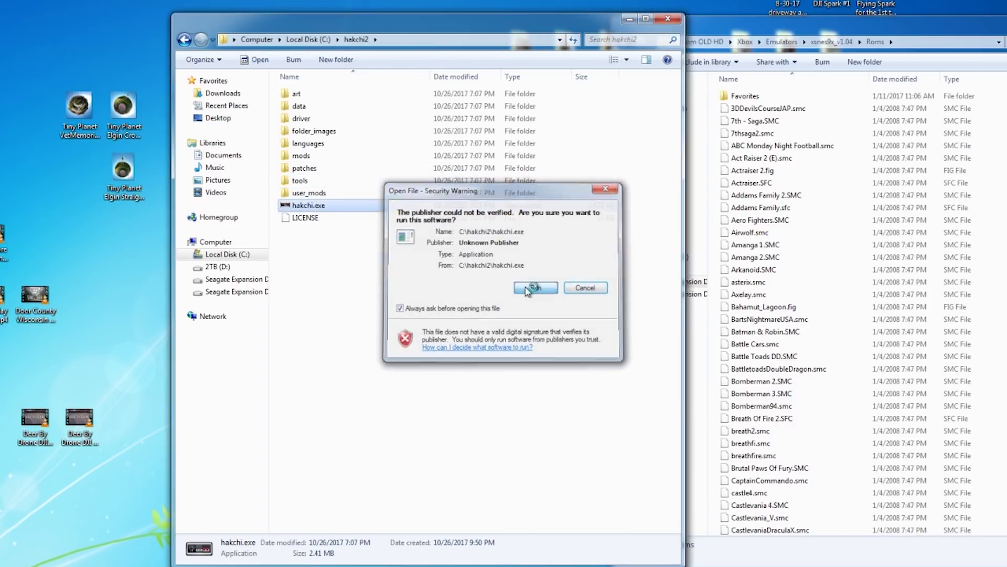
click(528, 290)
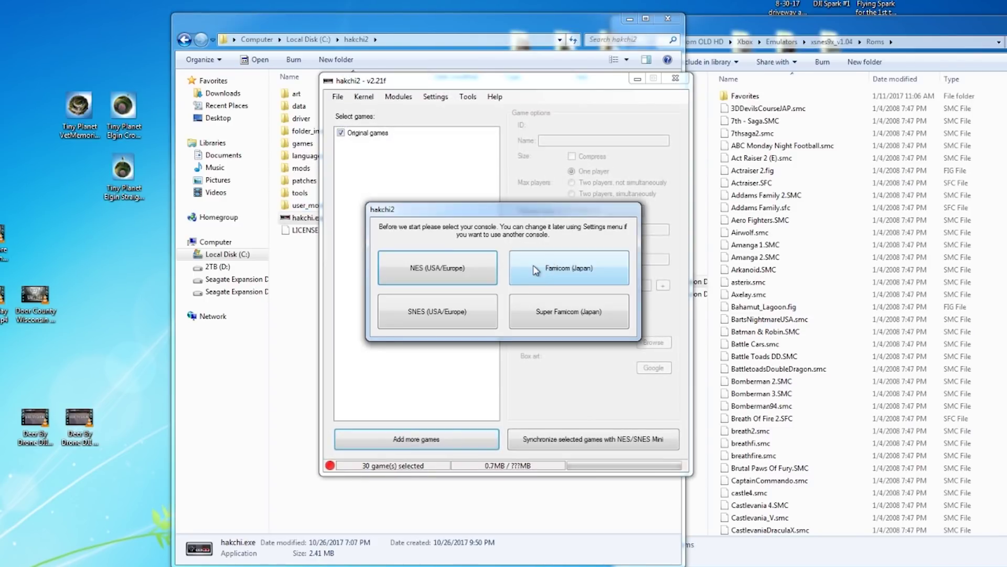
- Choose SNES (USA/Europe), dismiss the welcome, and confirm Kernel > Dump kernel
click(462, 319)
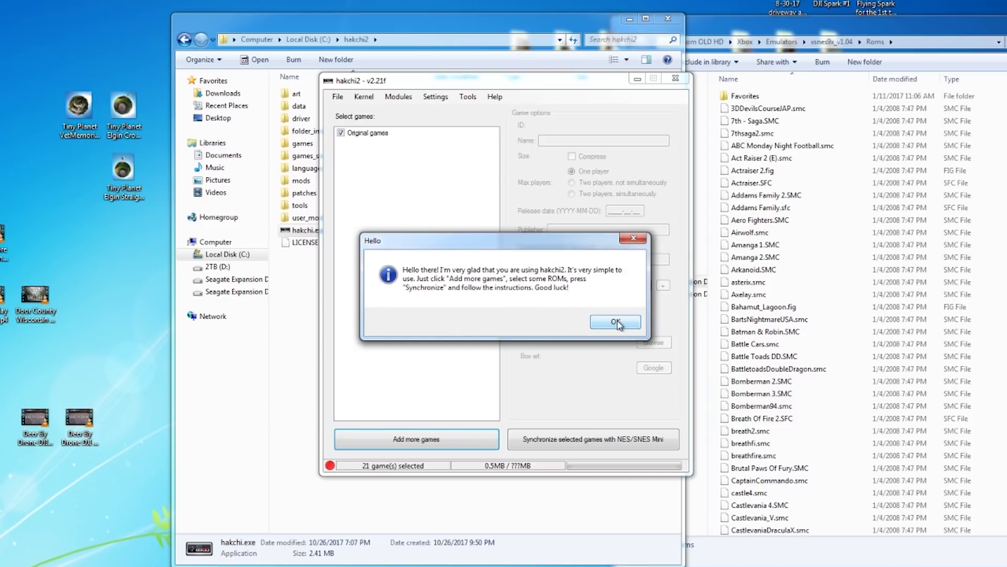
click(617, 322)
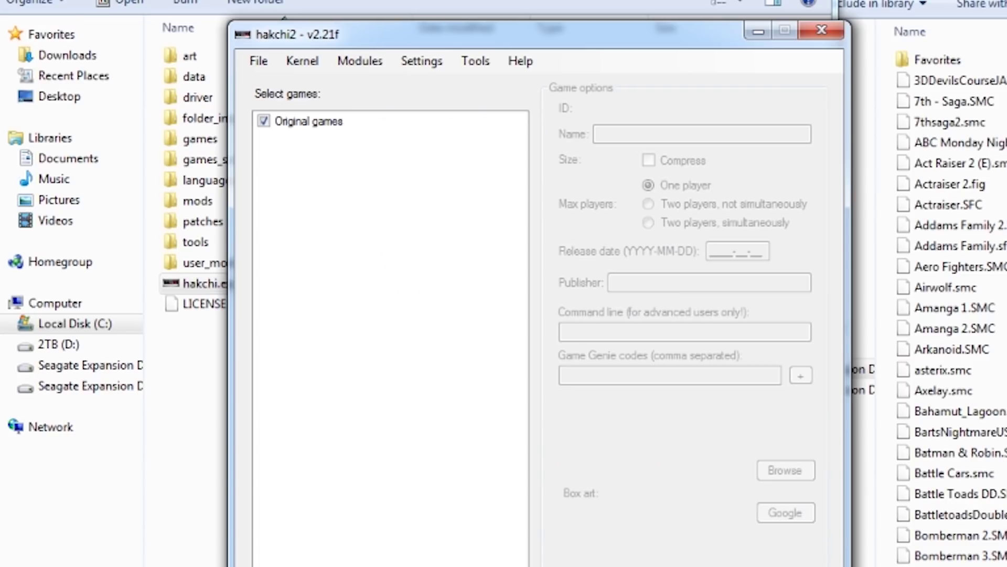
click(306, 61)
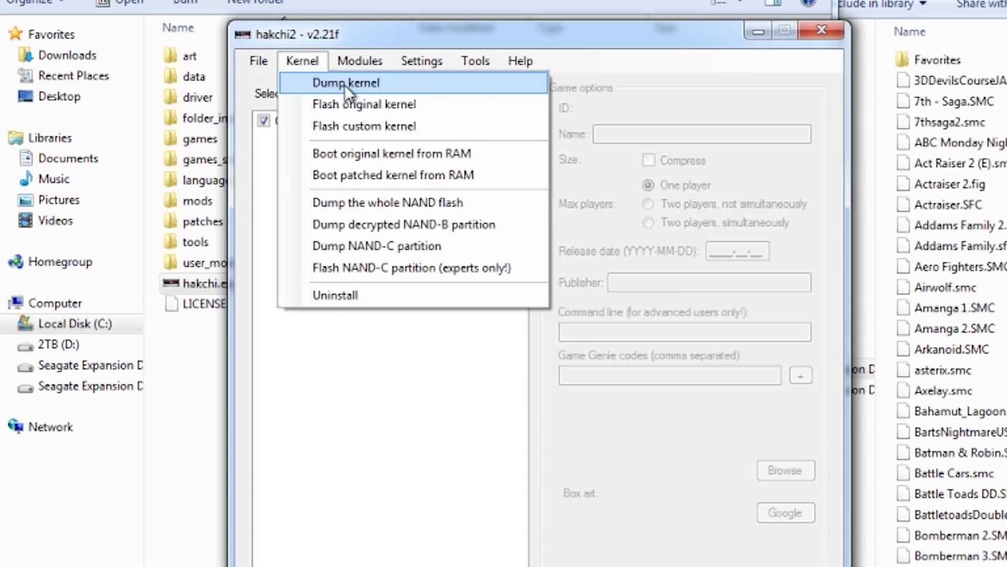
click(236, 79)
click(311, 59)
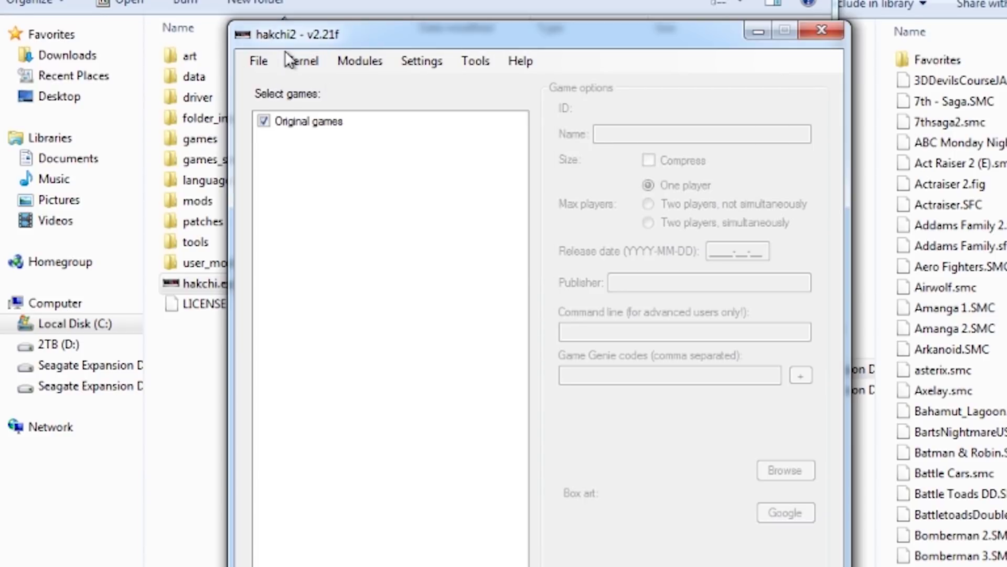
click(301, 60)
click(331, 82)
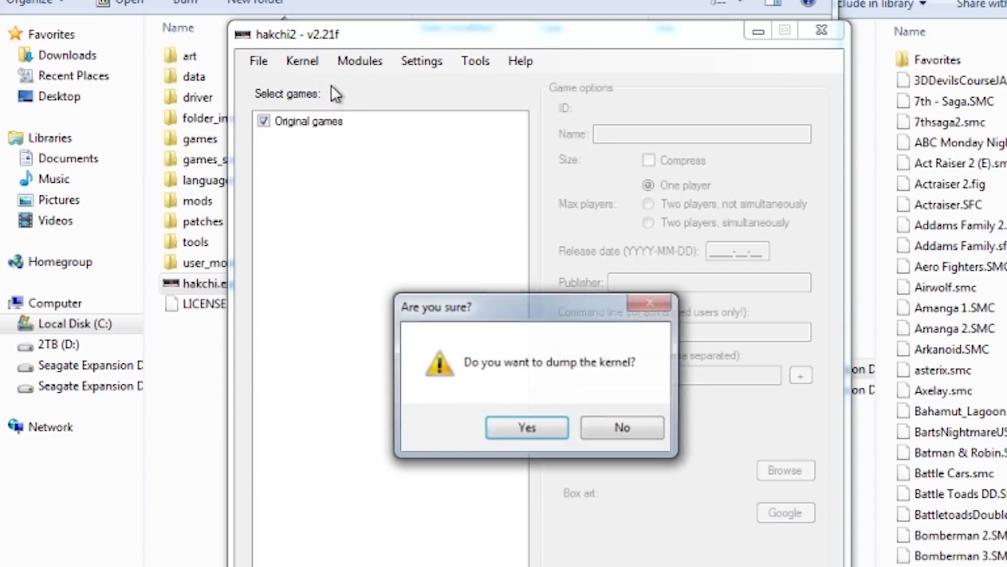
click(537, 418)
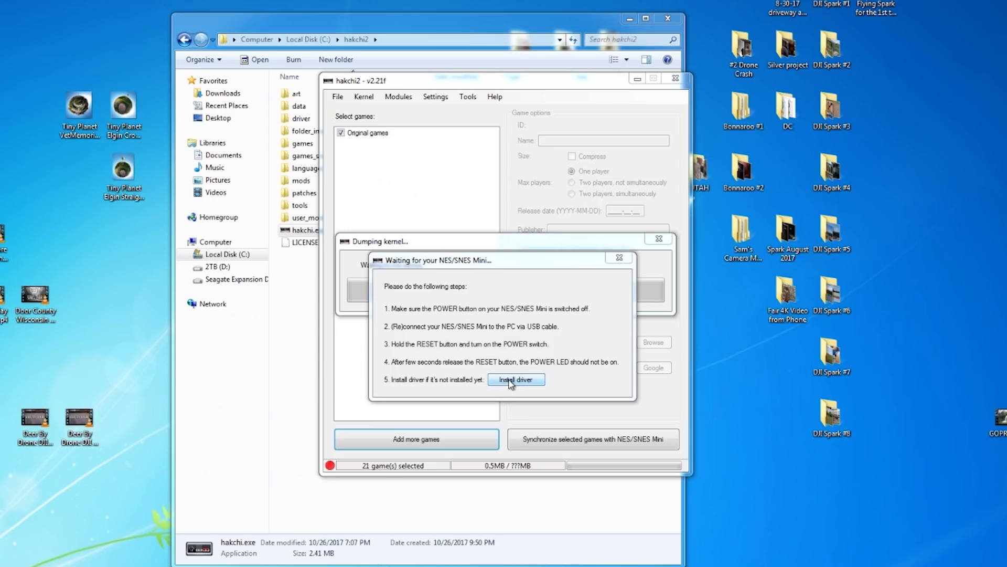
- Install the libwdi USB driver through UAC and Windows Security, then acknowledge the kernel-saved message
click(511, 381)
click(555, 290)
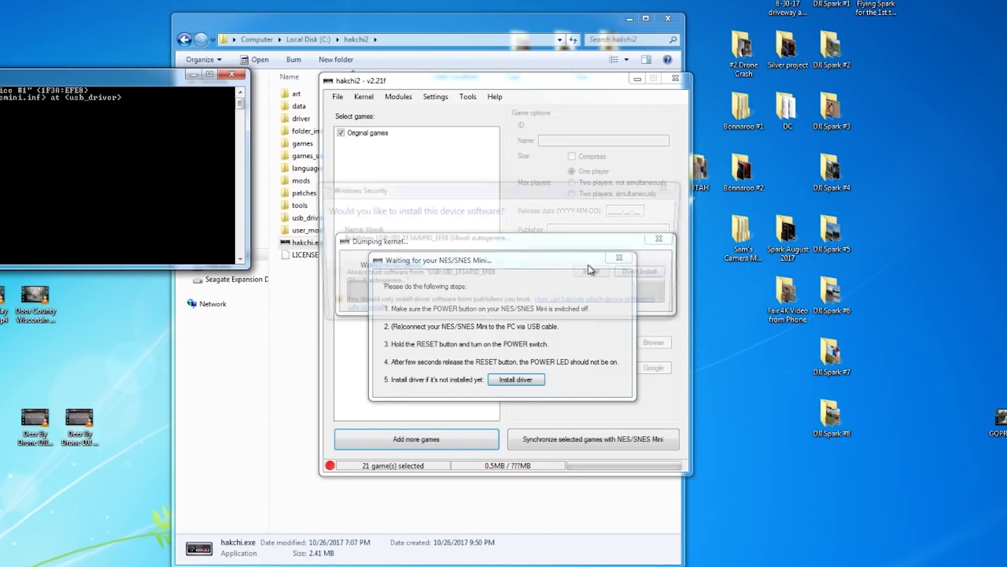
click(433, 193)
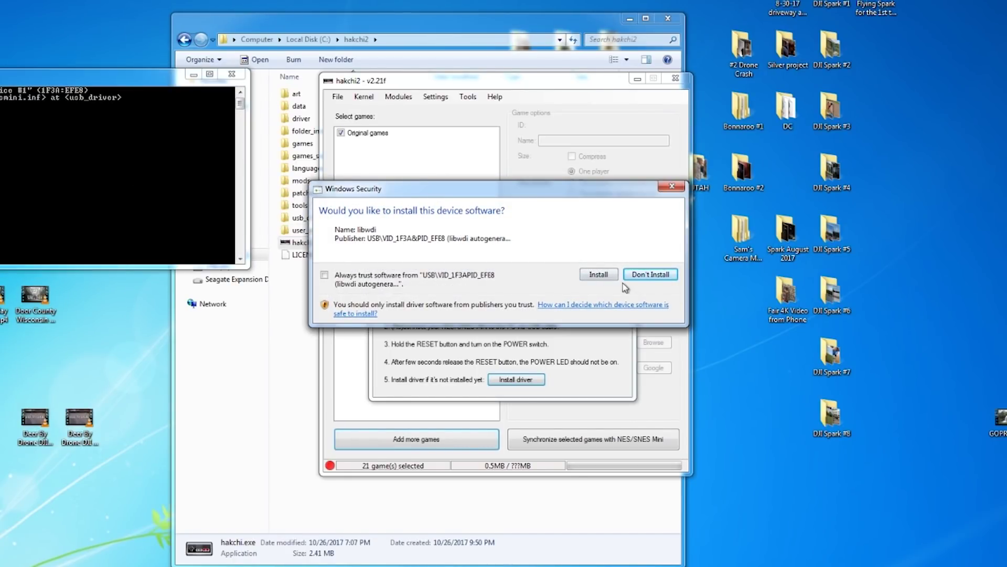
click(602, 274)
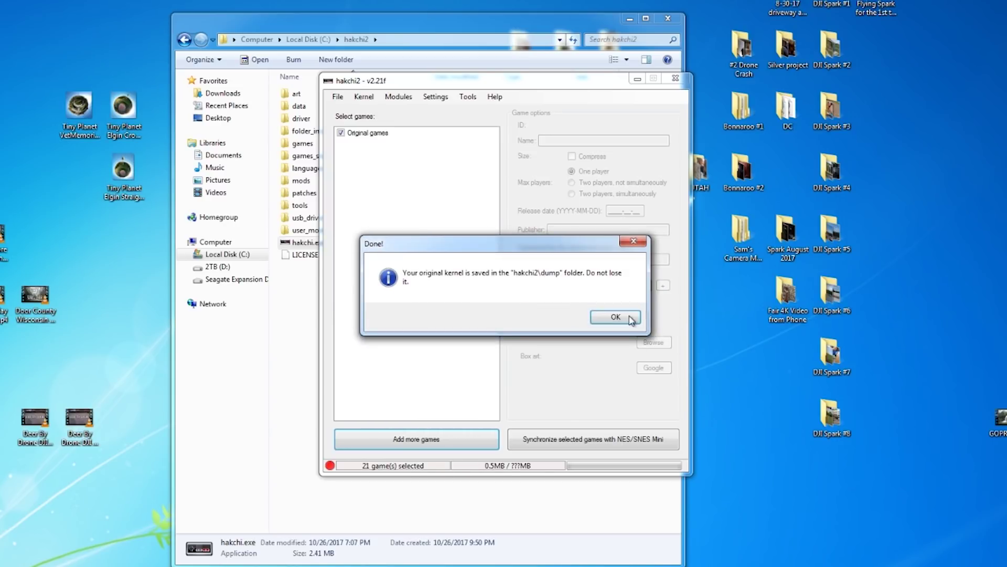
click(628, 321)
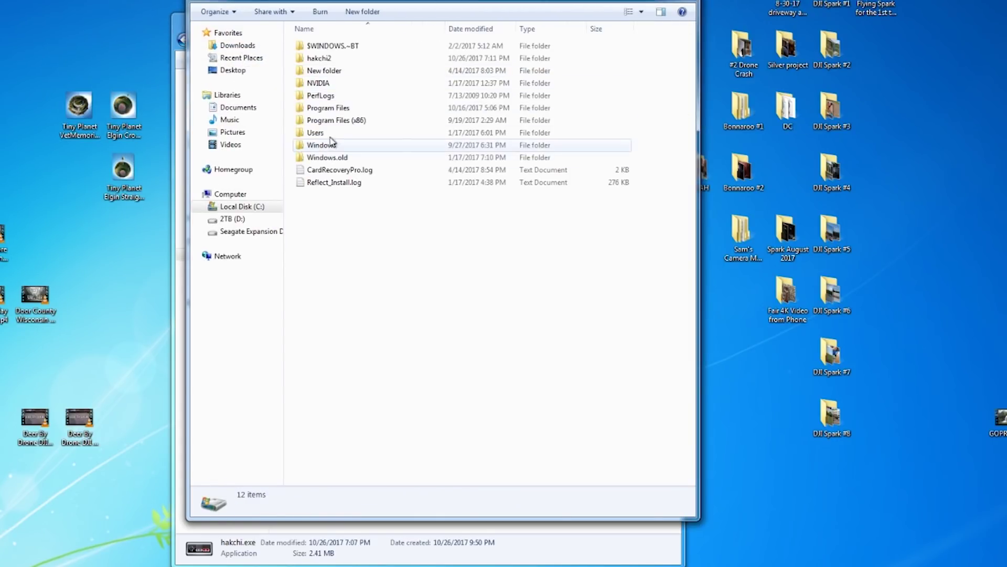
- Open the C:\hakchi2 dump folder to confirm kernel_snes.img is there
double_click(320, 59)
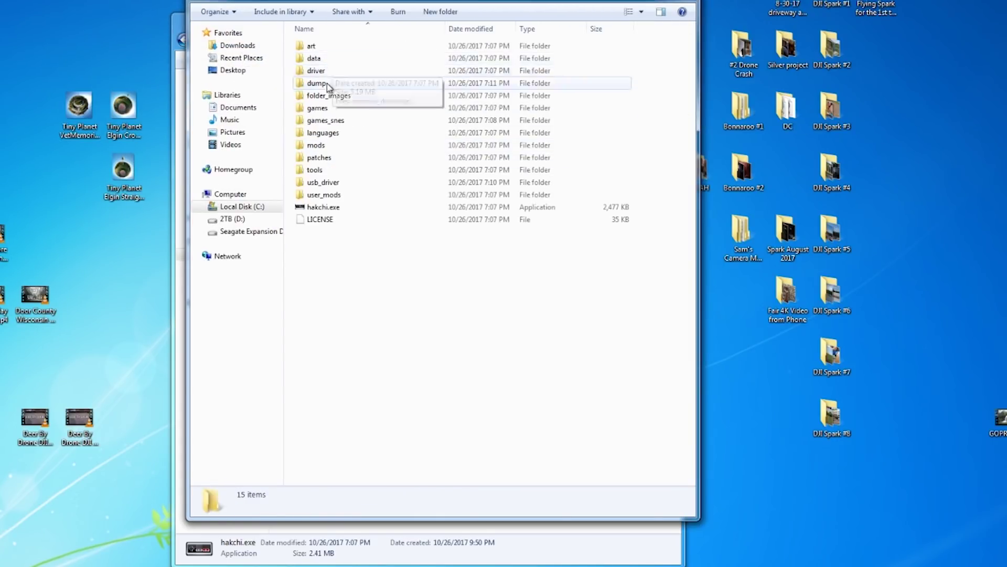
double_click(322, 79)
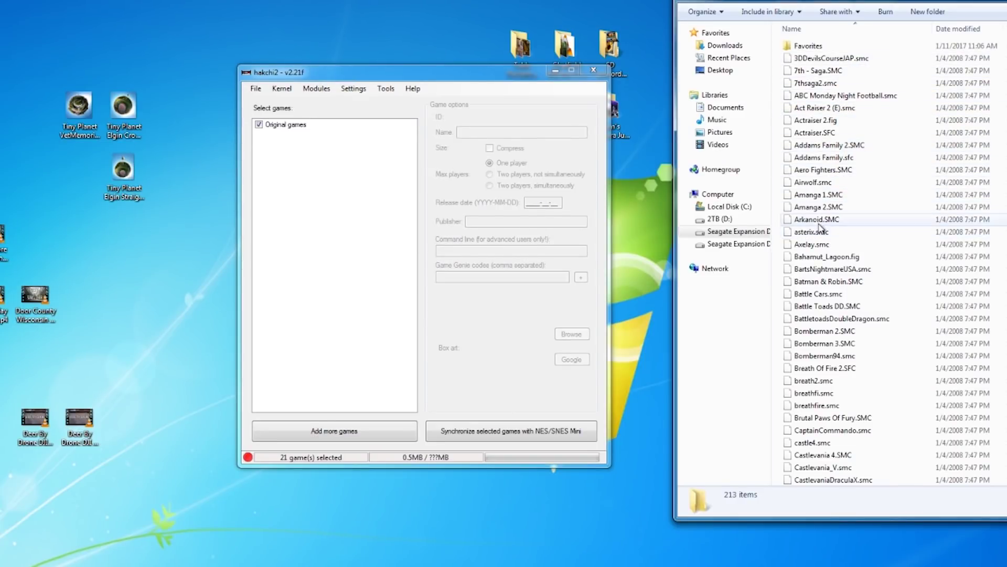
- Add Amanga 1, Airwolf, Battletoads & Double Dragon, Bomberman 2 and Bomberman 3
click(819, 194)
drag(355, 222, 356, 223)
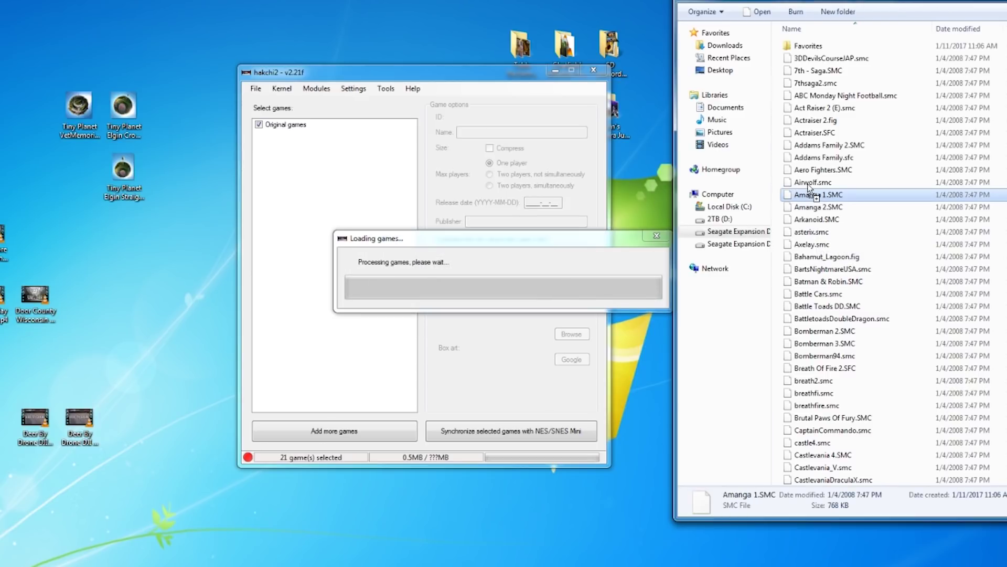
drag(812, 181, 322, 203)
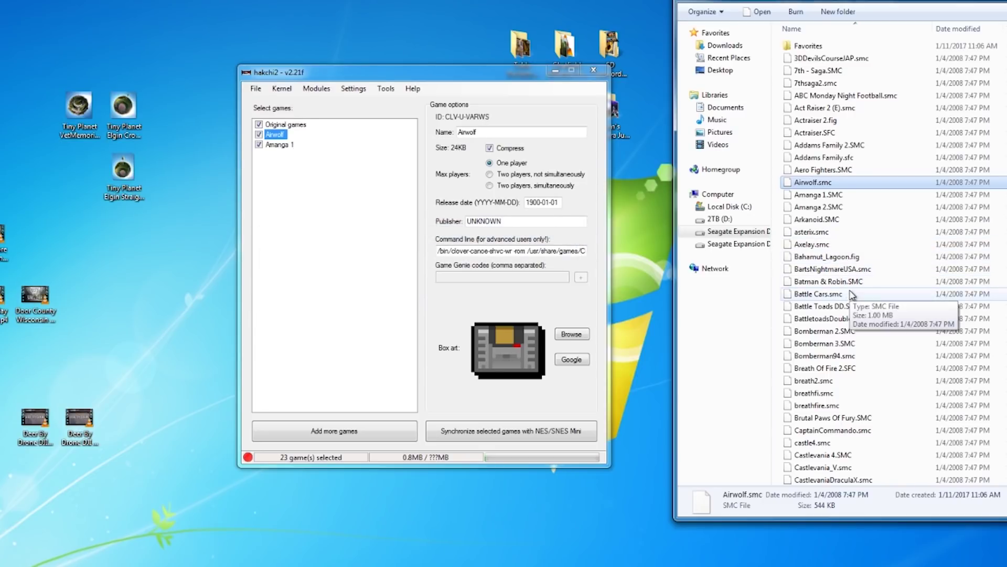
click(830, 307)
drag(362, 272, 363, 271)
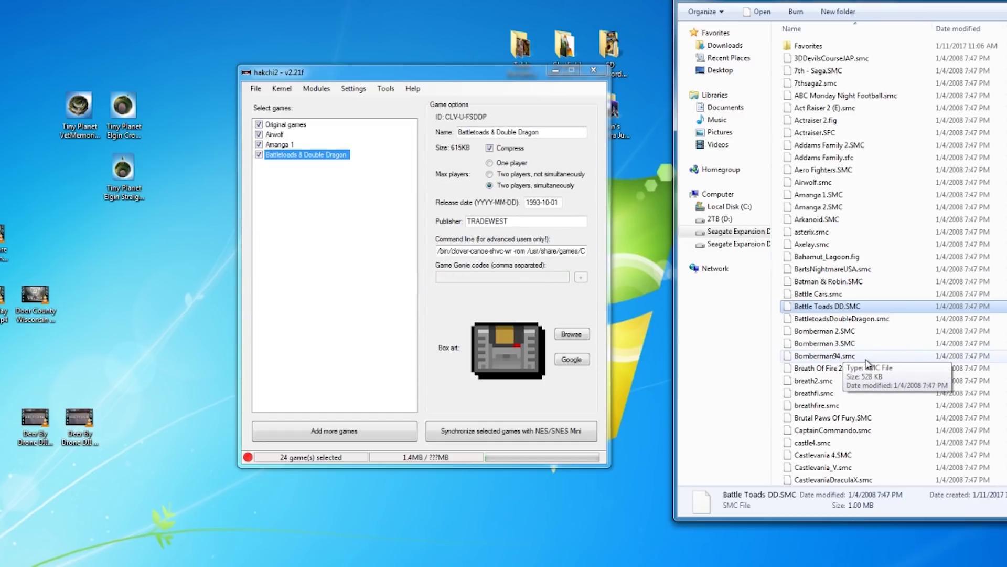
mouse_move(864, 347)
mouse_down()
mouse_move(825, 321)
mouse_move(355, 299)
mouse_up()
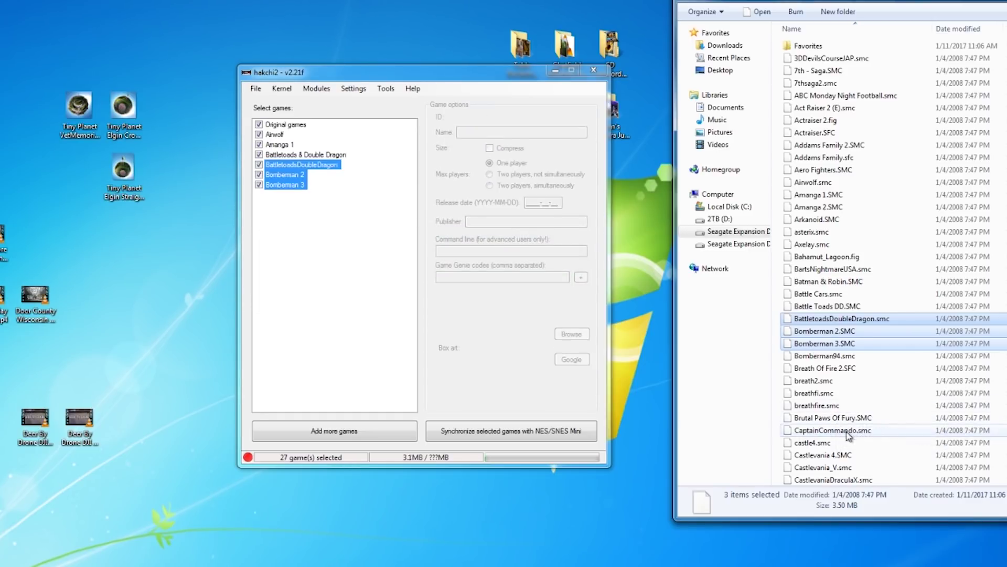
- Add Castlevania 4, Chrono Trigger, Gradius 3 without its duplicate, Kirby Super Star and Lemmings
drag(823, 454, 315, 300)
scroll(866, 354, down, 3)
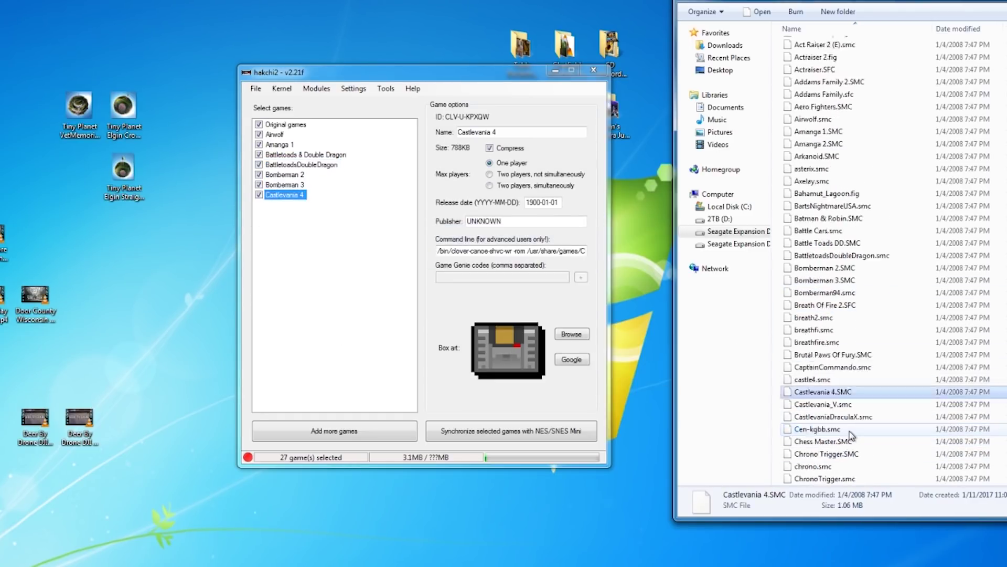
drag(826, 417, 354, 276)
scroll(886, 453, down, 3)
mouse_move(818, 410)
mouse_down()
mouse_move(819, 421)
mouse_move(354, 276)
mouse_up()
scroll(870, 409, down, 3)
scroll(870, 409, down, 3)
mouse_move(834, 392)
mouse_down()
mouse_move(834, 417)
mouse_move(515, 379)
mouse_up()
scroll(893, 466, down, 2)
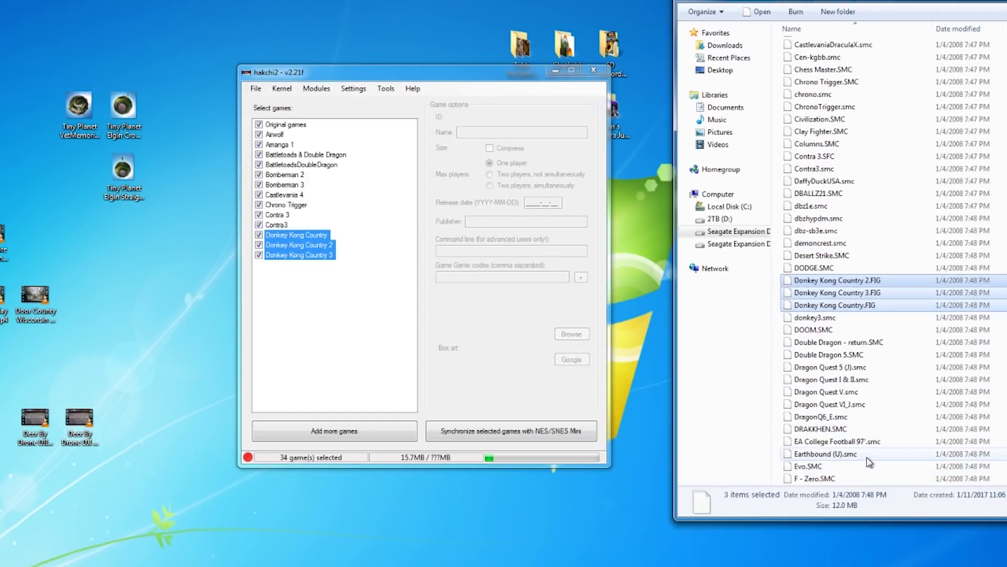
scroll(873, 448, down, 2)
drag(826, 416, 386, 353)
drag(819, 441, 386, 352)
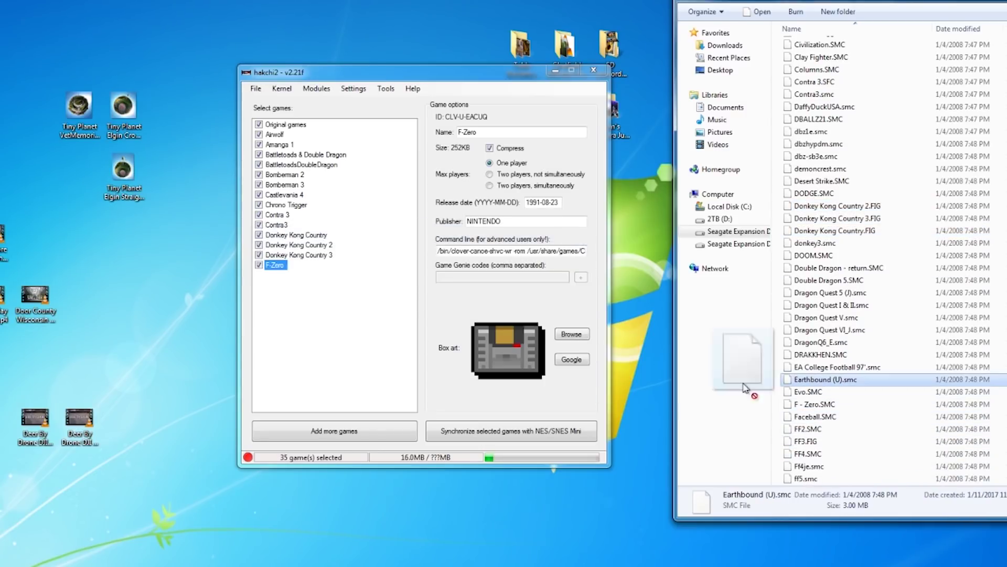
scroll(852, 425, down, 4)
mouse_move(817, 417)
mouse_down()
mouse_move(817, 429)
mouse_move(378, 268)
mouse_up()
key(Delete)
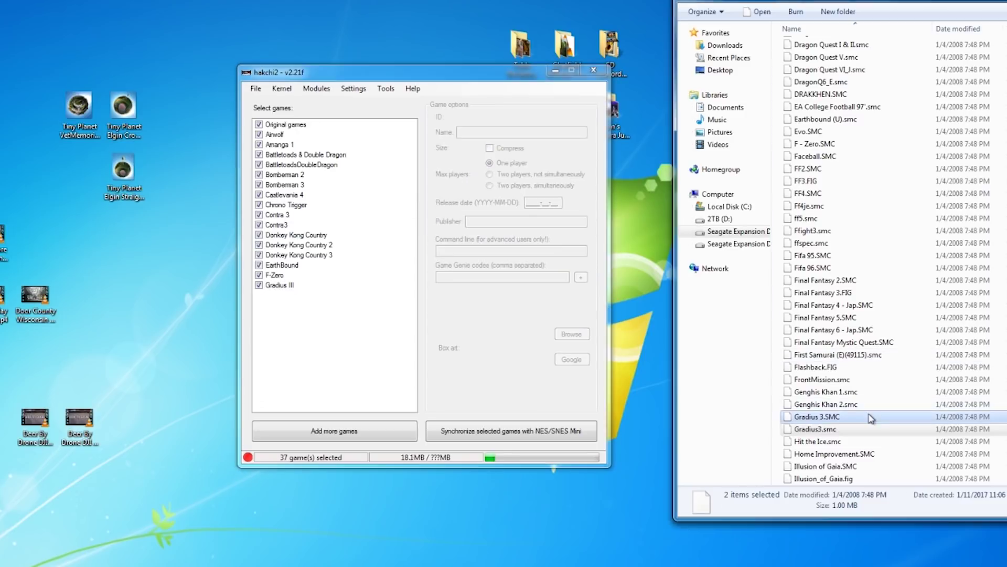
scroll(866, 410, down, 4)
drag(823, 404, 359, 380)
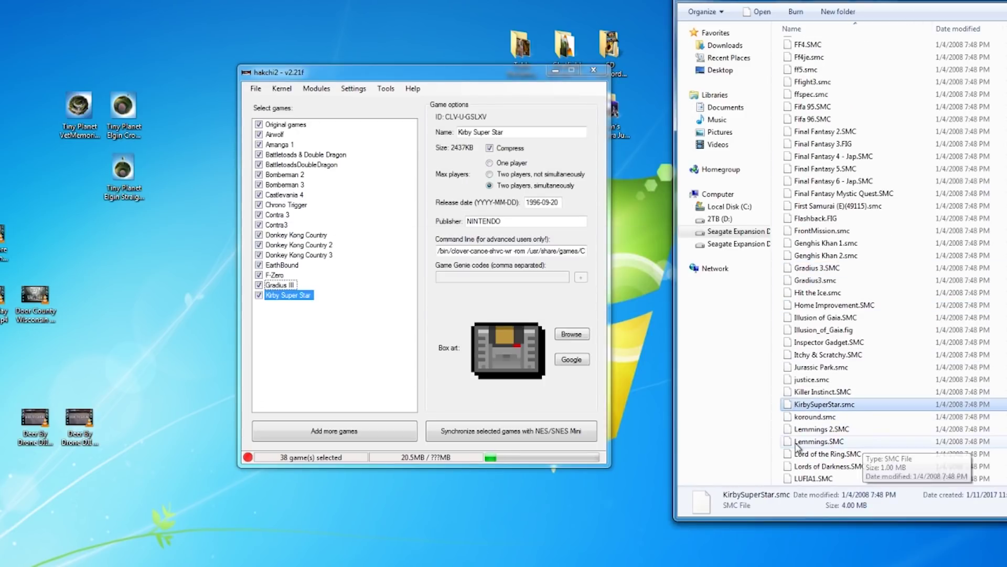
drag(822, 442, 370, 339)
scroll(837, 447, down, 3)
- Add Super Punch-Out!!, Ren and Stimpy, and Return of the Jedi
click(826, 379)
drag(824, 442, 371, 339)
click(813, 466)
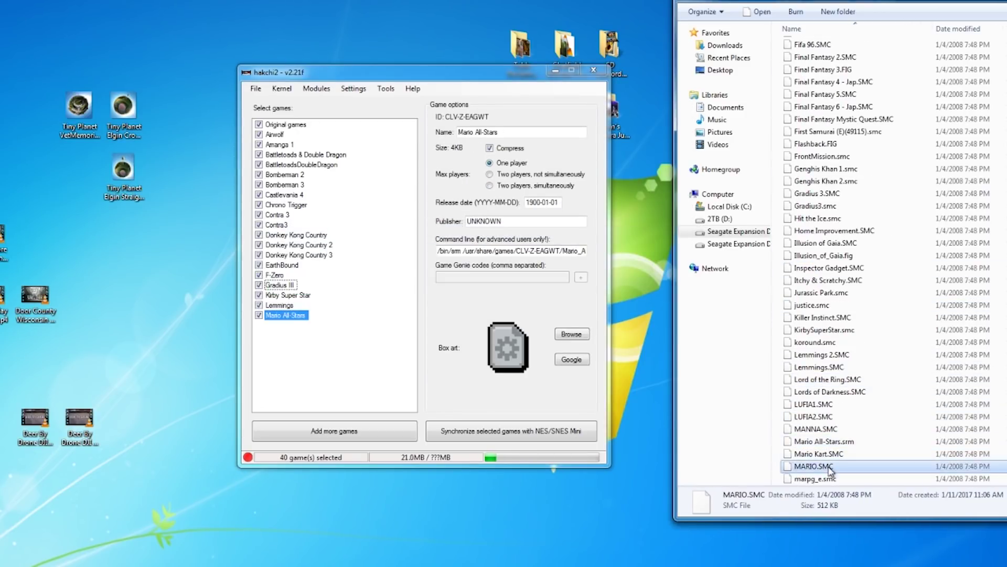
scroll(878, 431, down, 6)
drag(821, 404, 370, 338)
scroll(879, 430, down, 5)
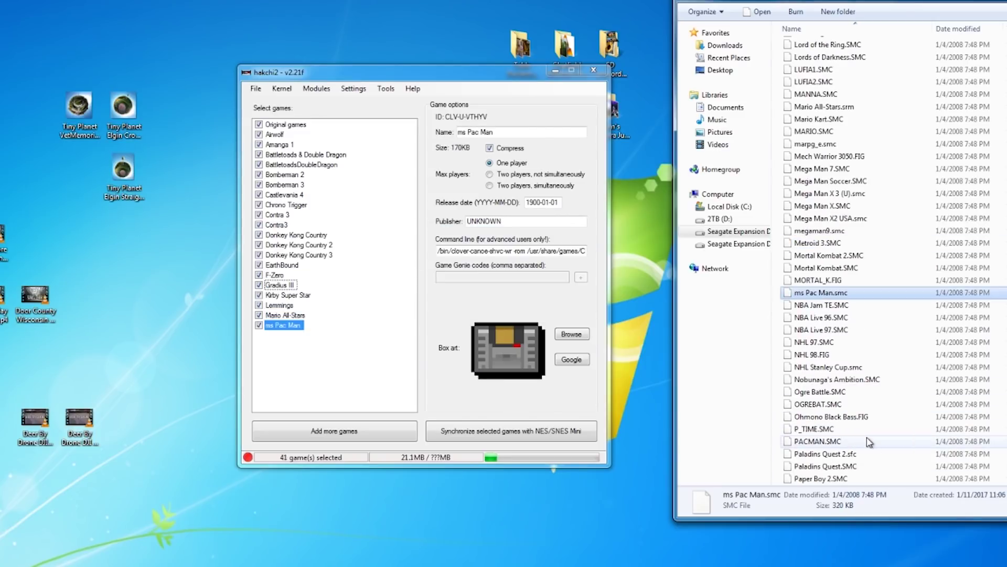
mouse_move(818, 442)
mouse_down()
mouse_move(885, 438)
mouse_move(370, 339)
mouse_up()
drag(821, 465, 370, 339)
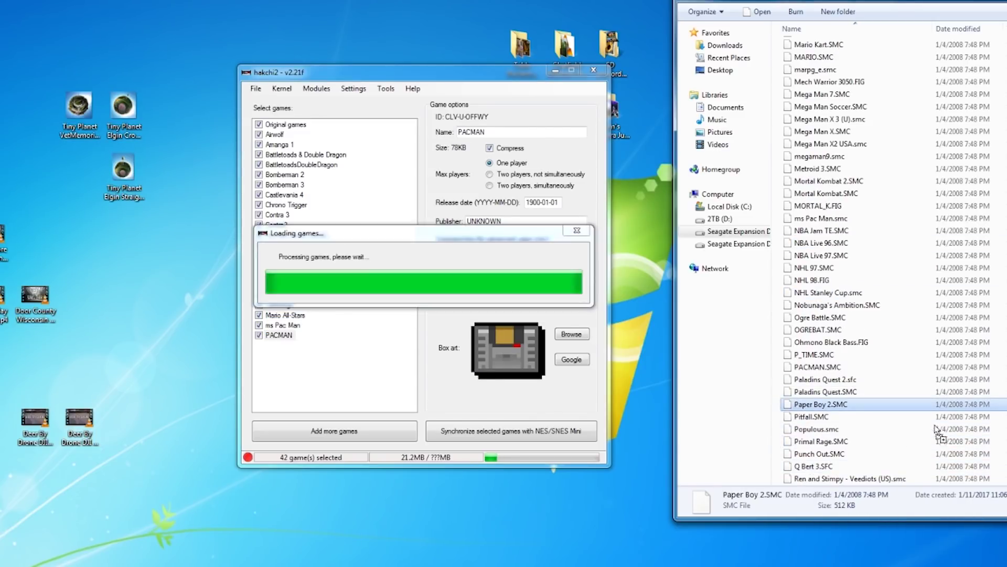
scroll(859, 449, down, 5)
click(819, 417)
drag(819, 417, 370, 339)
click(827, 454)
ctrl+click(830, 466)
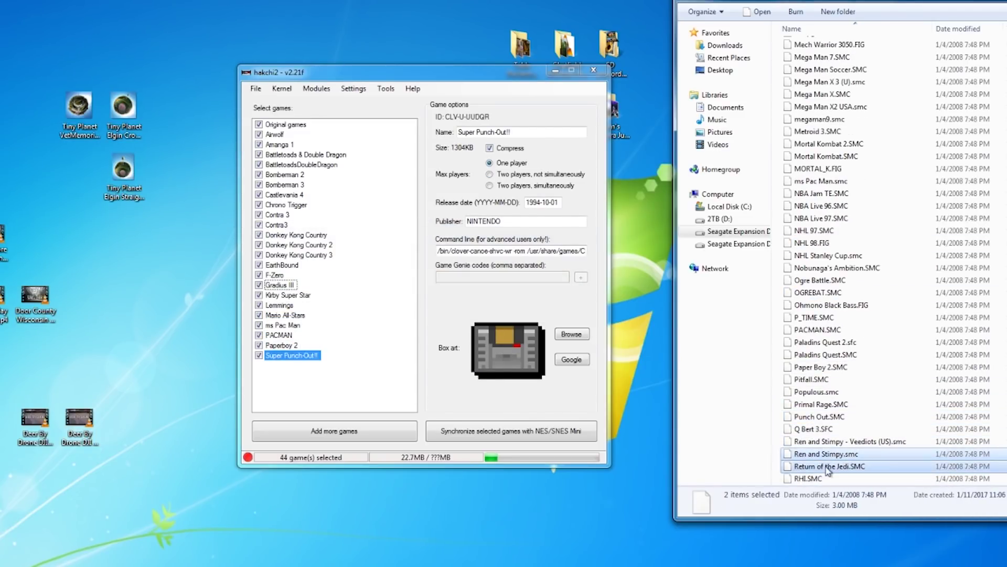
drag(829, 466, 370, 339)
- Add Q Bert 3, River City Ransom, Rock N Roll Racing and both SimCity games, accepting the alternative emulator for all
click(850, 441)
drag(809, 430, 370, 339)
scroll(865, 441, down, 5)
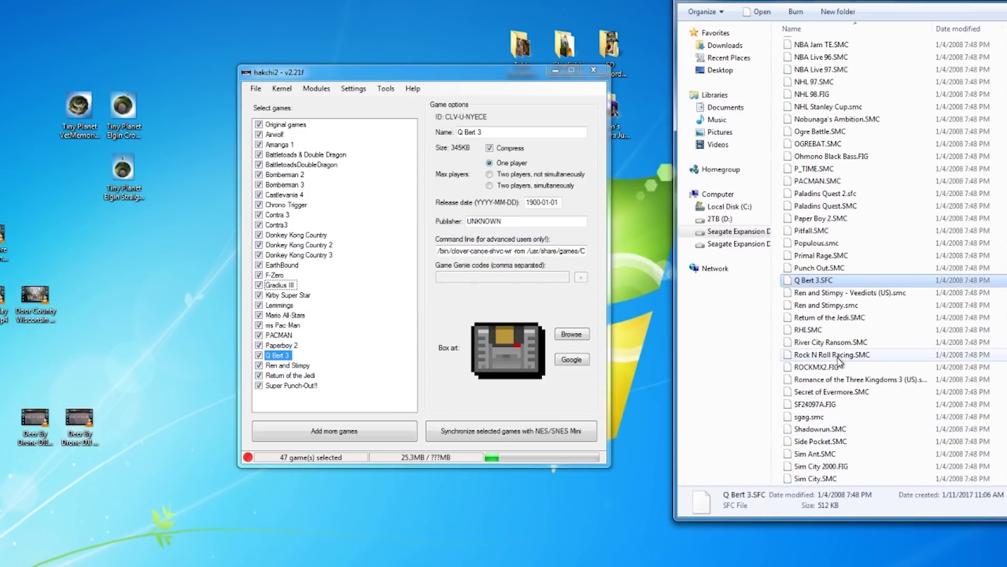
click(832, 343)
scroll(866, 456, down, 2)
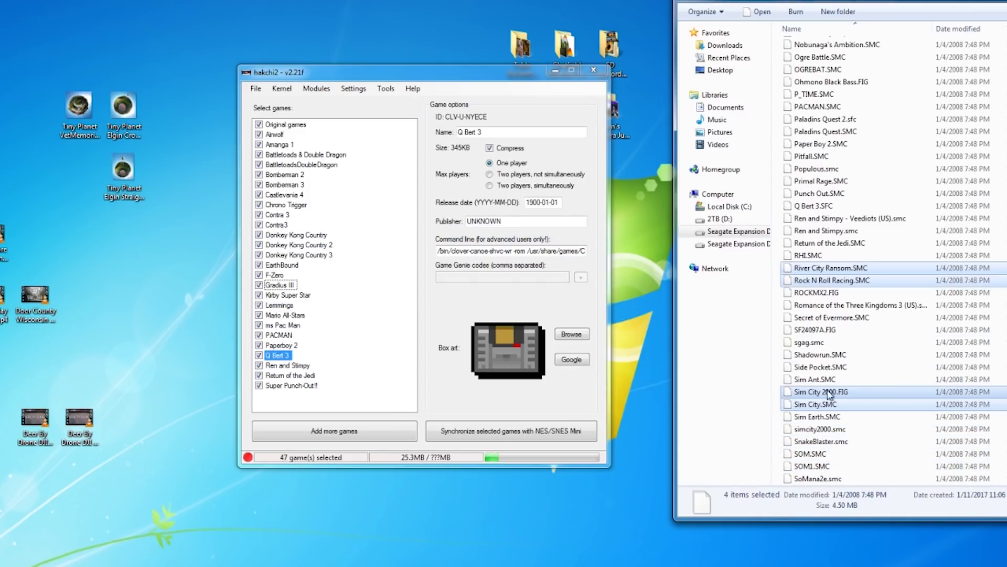
ctrl+click(822, 391)
ctrl+click(821, 429)
drag(820, 429, 334, 339)
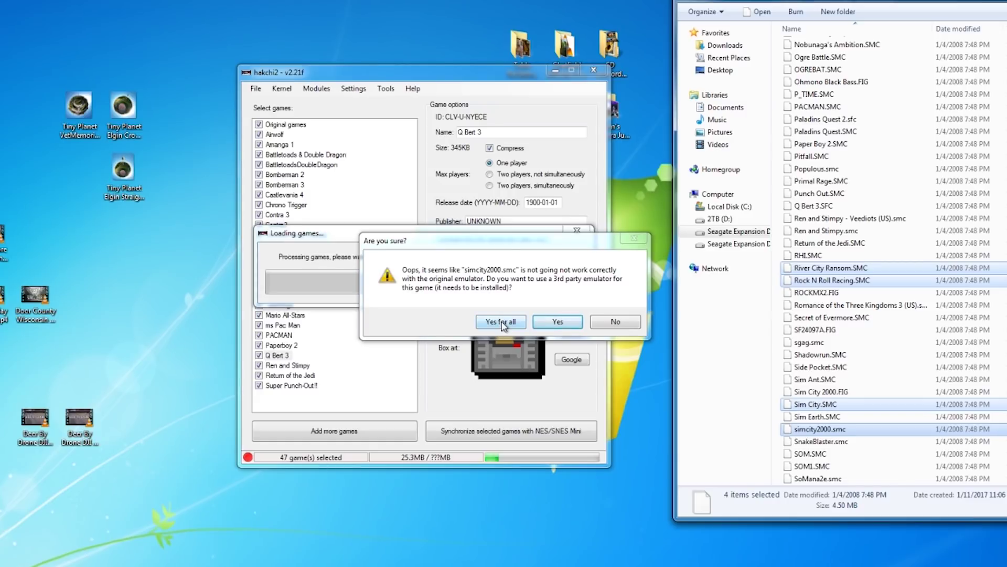
key(Return)
- Add Super Star Wars, Street Fighter 2, Tecmo Super Bowl 3, X-Men and Yoshi's Island
click(814, 453)
drag(813, 454, 371, 339)
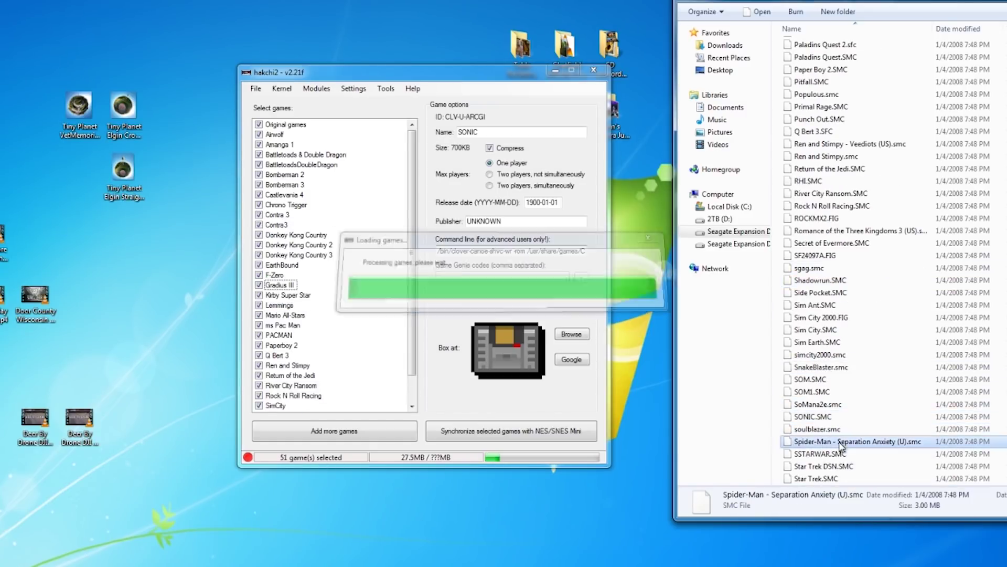
scroll(866, 425, down, 3)
click(820, 379)
ctrl+click(838, 430)
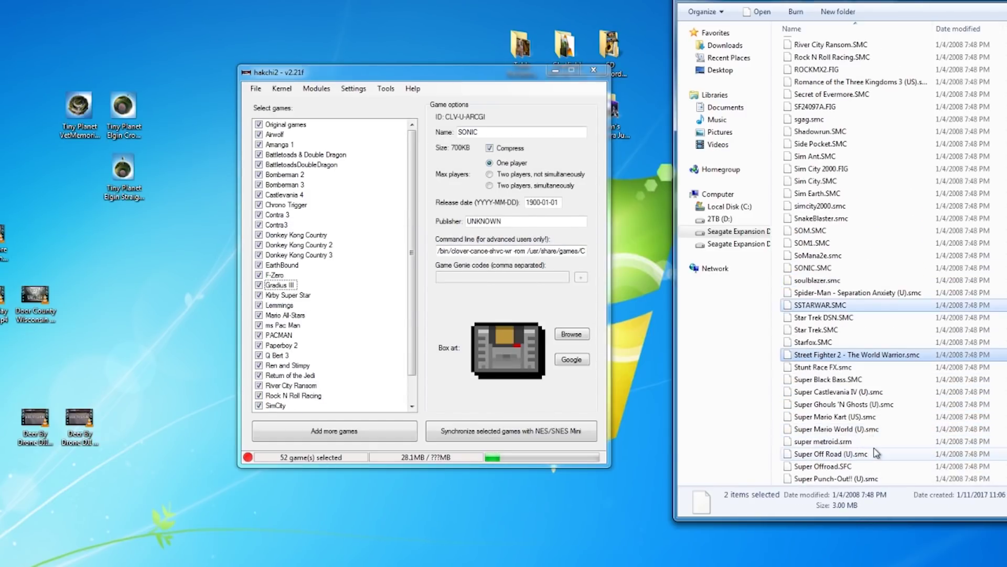
scroll(838, 429, down, 5)
ctrl+click(855, 404)
scroll(855, 409, down, 5)
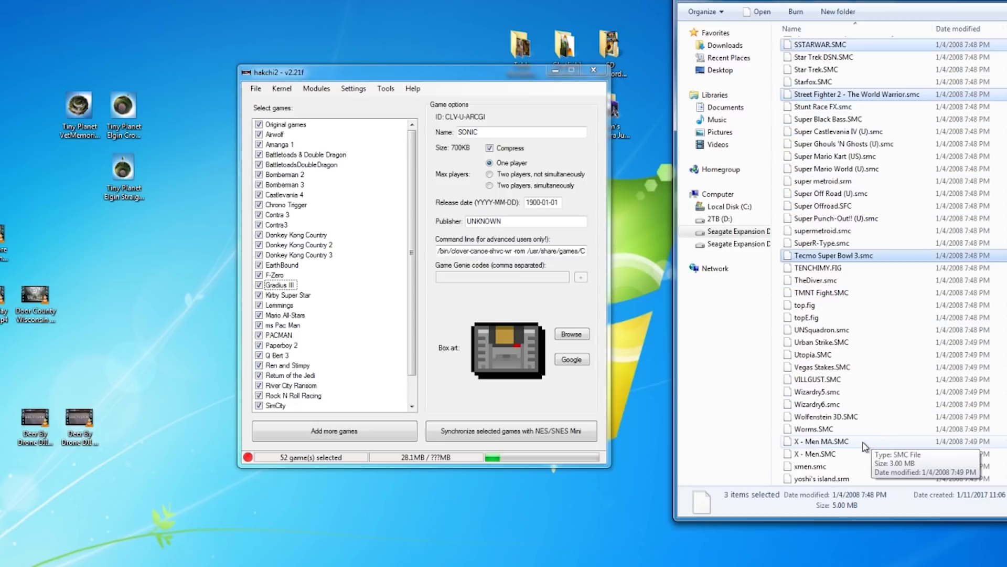
ctrl+click(818, 405)
ctrl+click(823, 429)
drag(857, 452, 354, 316)
- Use the 320x320 Google cover for Airwolf, search box art for Amanga 1, then start syncing
click(572, 359)
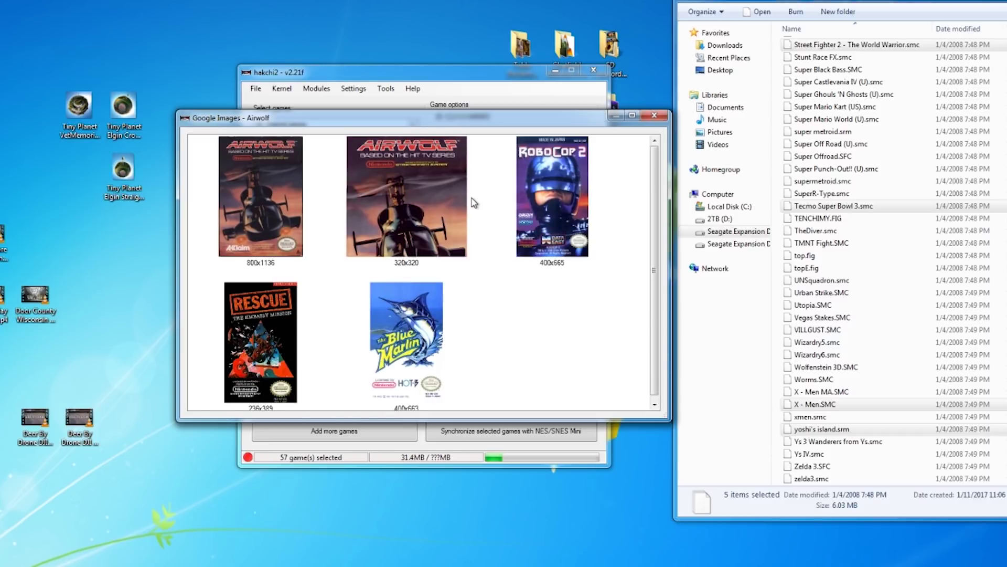
scroll(353, 212, down, 2)
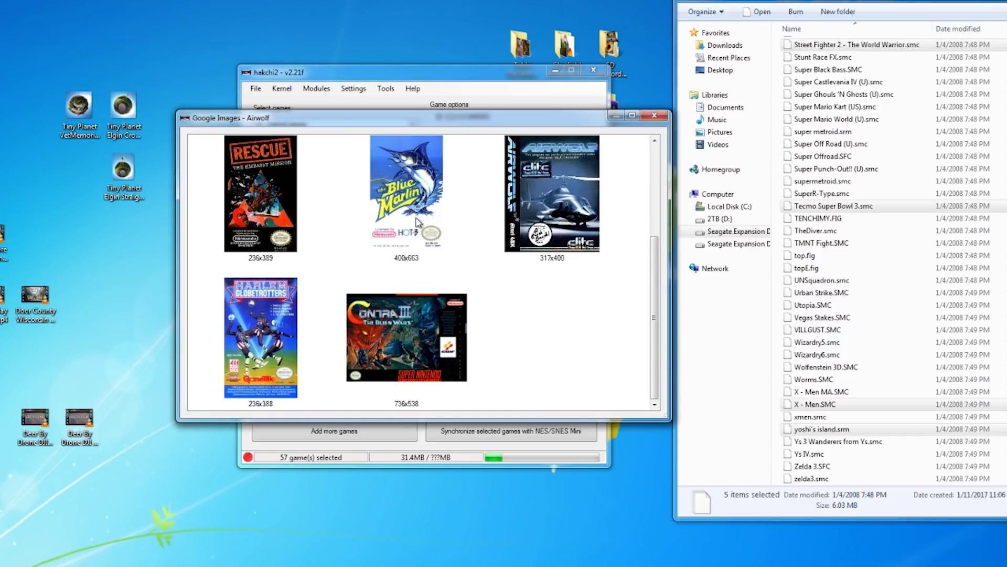
scroll(400, 282, up, 2)
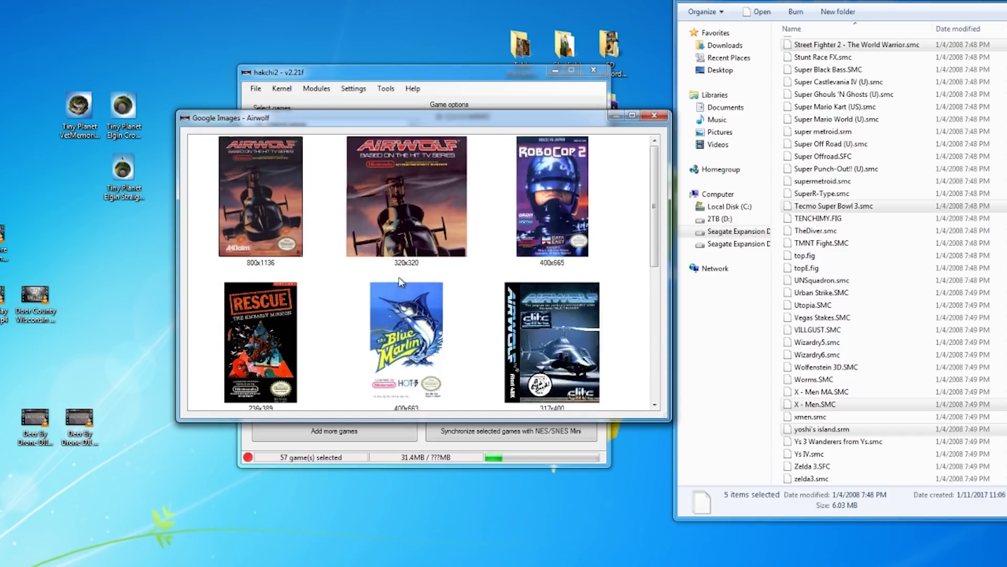
click(393, 233)
click(280, 146)
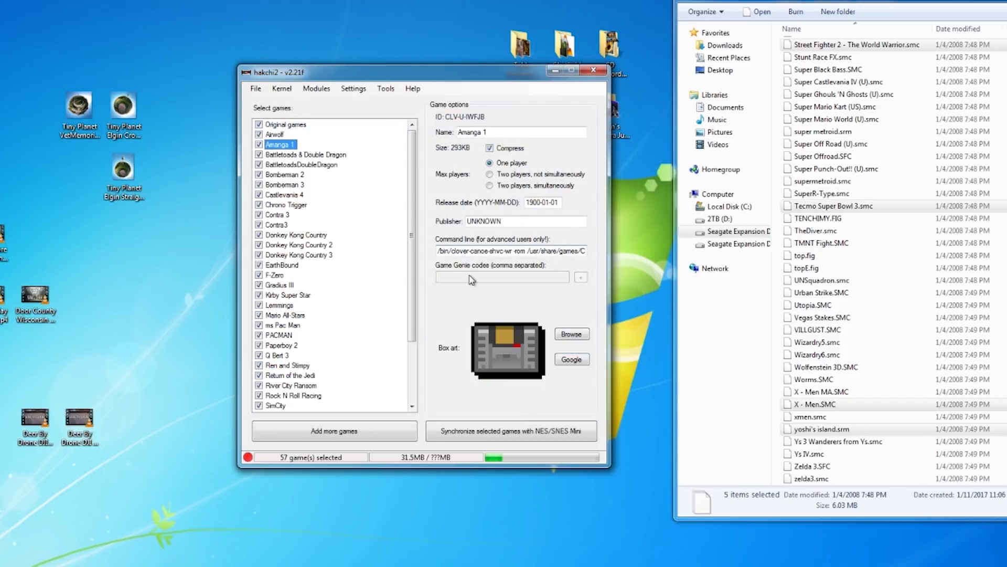
click(572, 359)
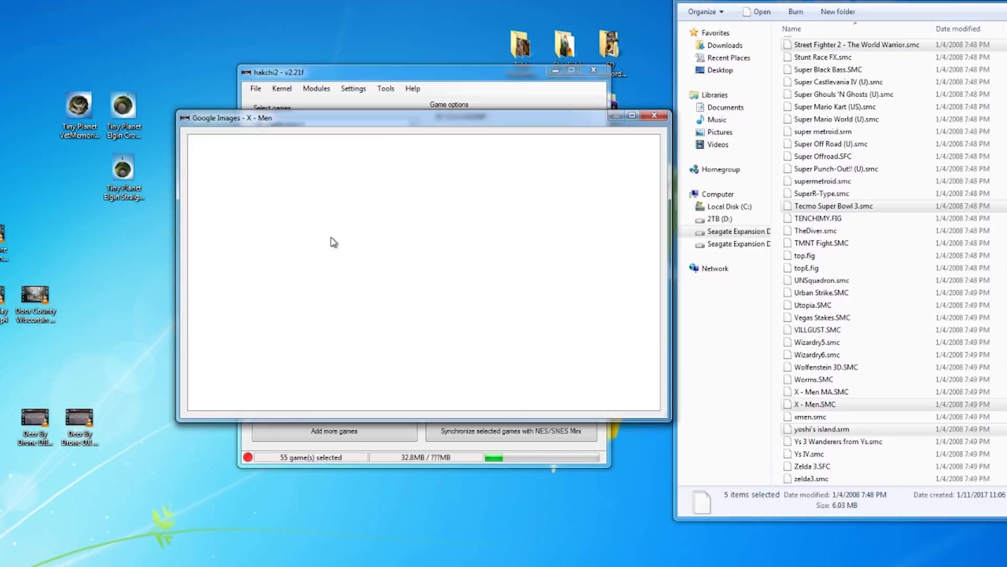
click(508, 433)
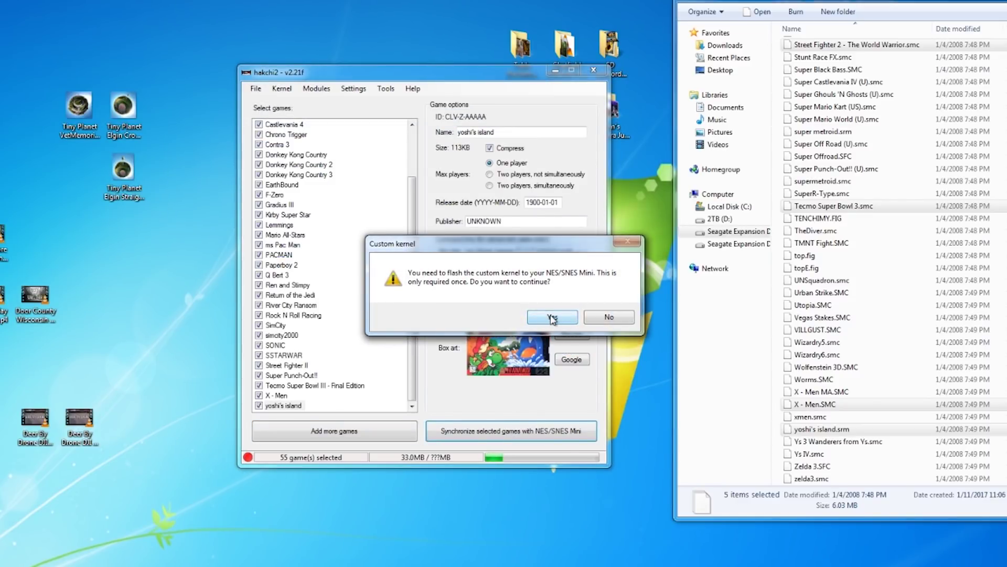
- Accept the custom kernel prompt so hakchi2 flashes the SNES Classic
click(553, 317)
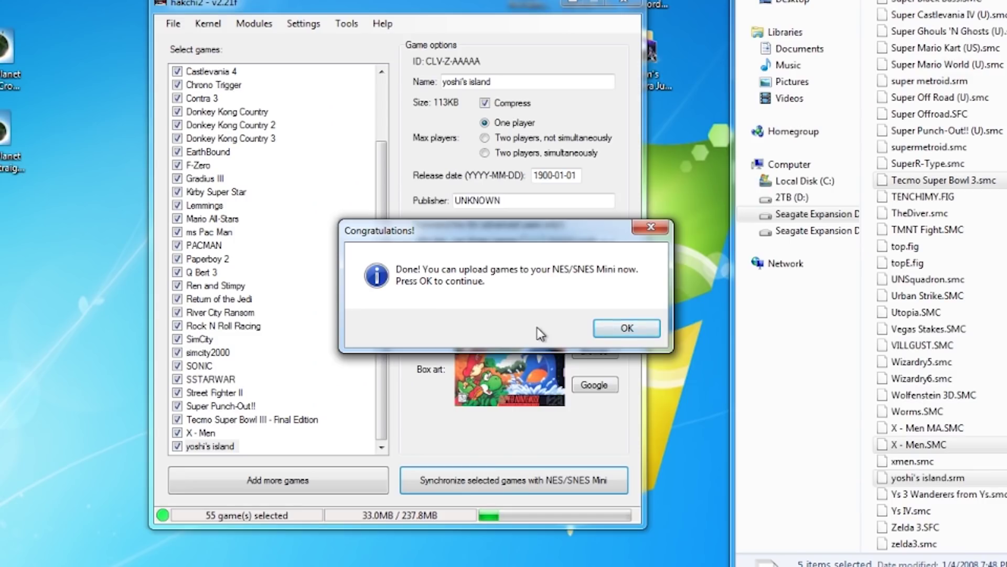
- Acknowledge the Congratulations message, then dismiss Done once the 55 games finish uploading
click(614, 327)
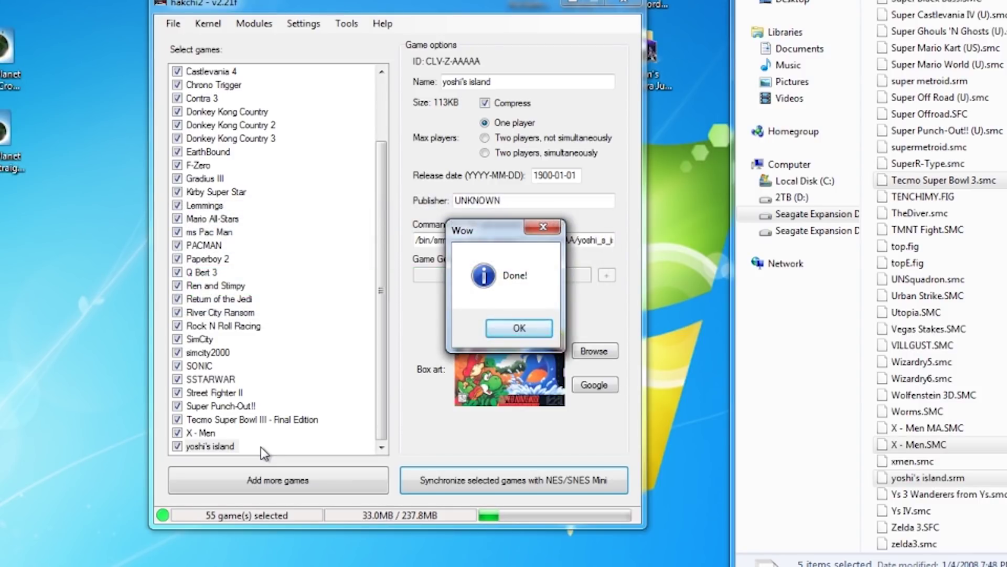
click(512, 332)
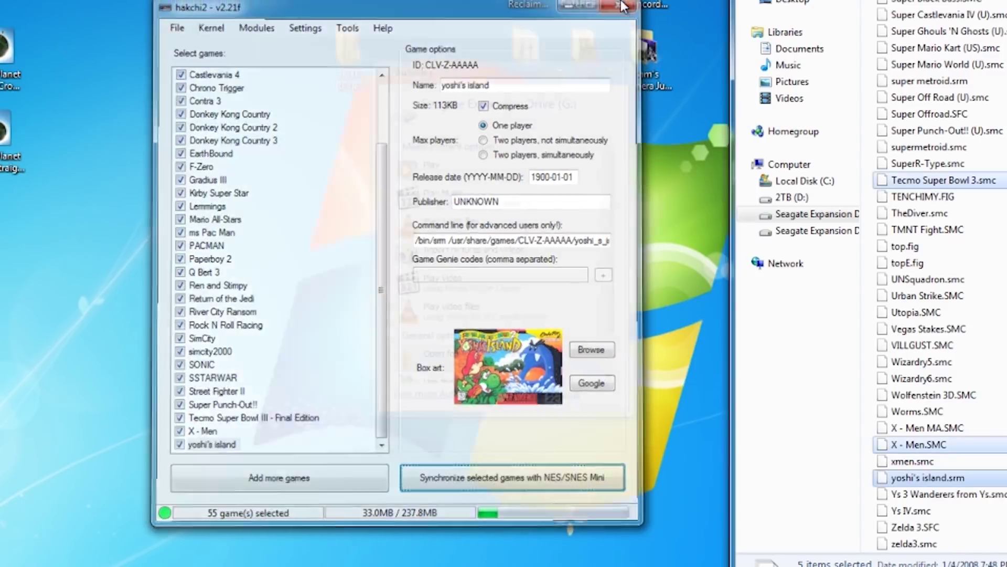
- Close hakchi2, leaving the Seagate Expansion Drive (G:) AutoPlay options on screen
click(626, 6)
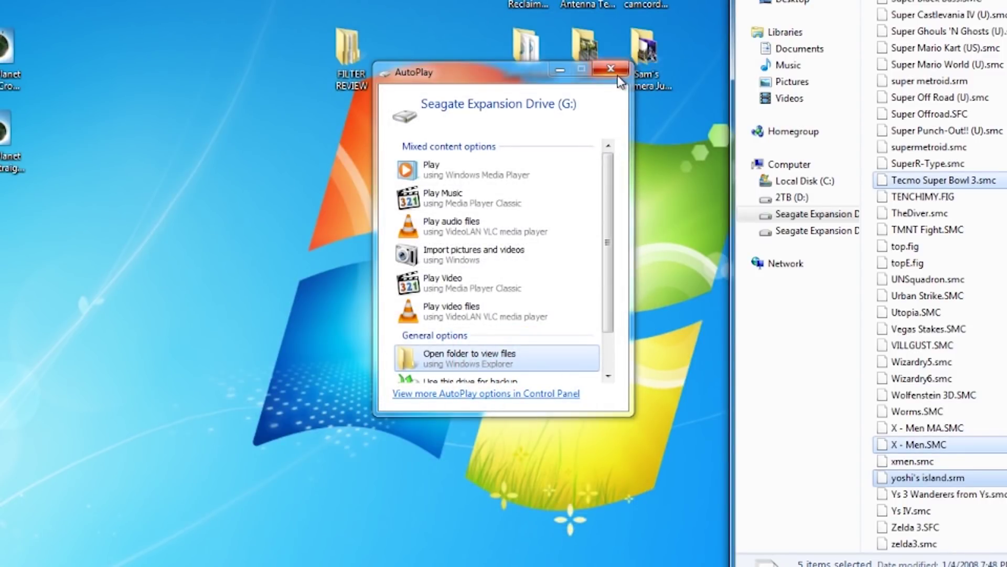